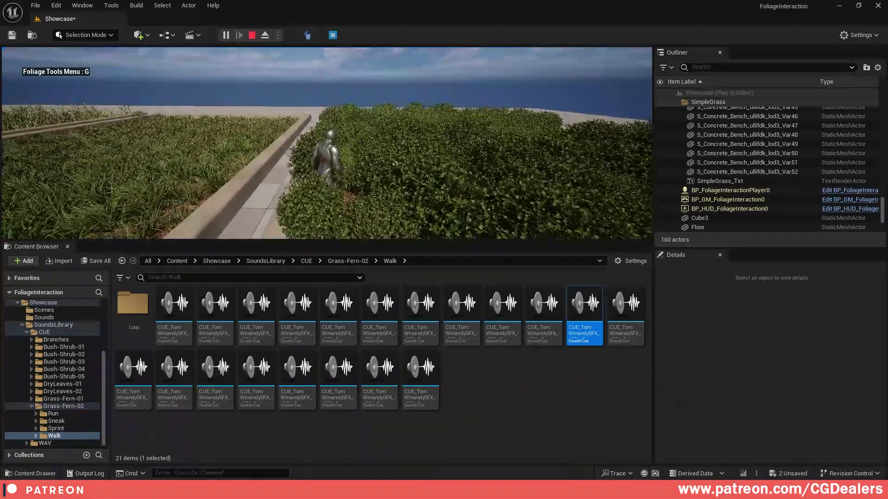
Walk the character through the bush bed and out past its front edge to test the foliage interaction.
key("d")
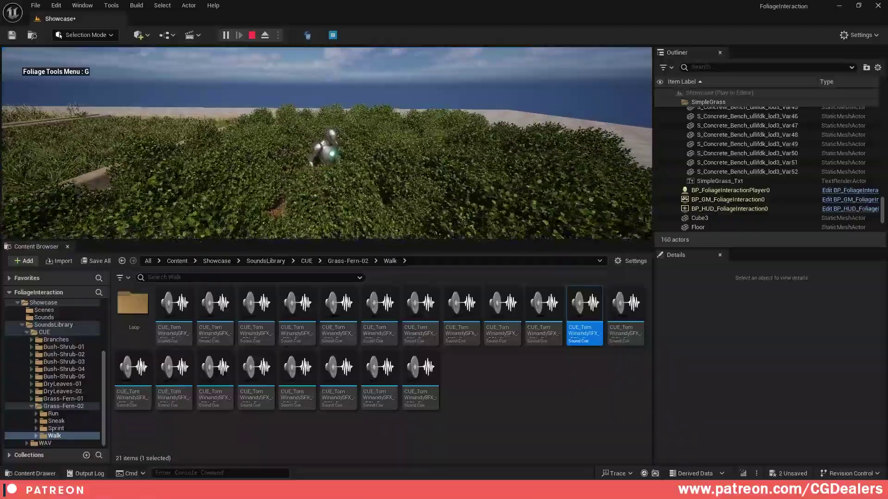
key("d")
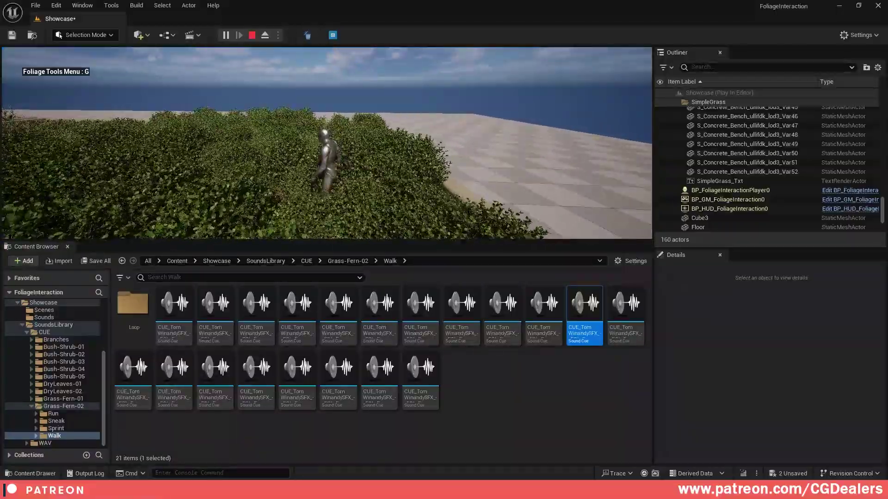
key("s")
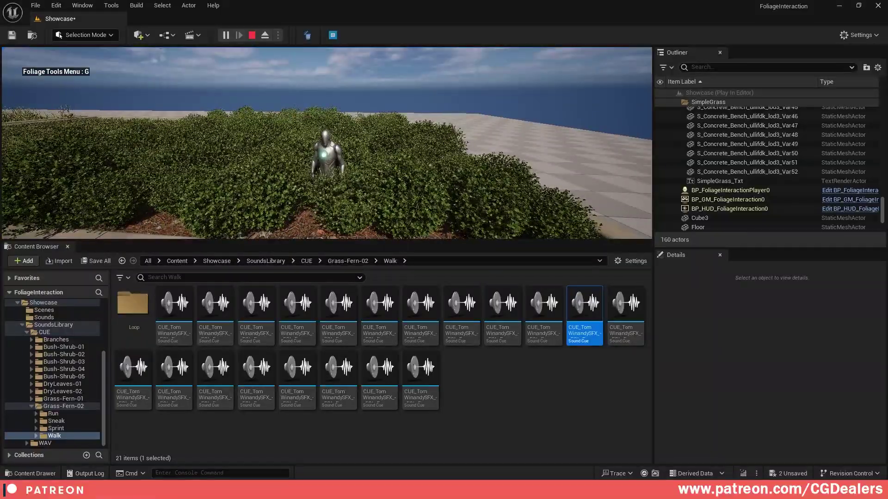
key("w")
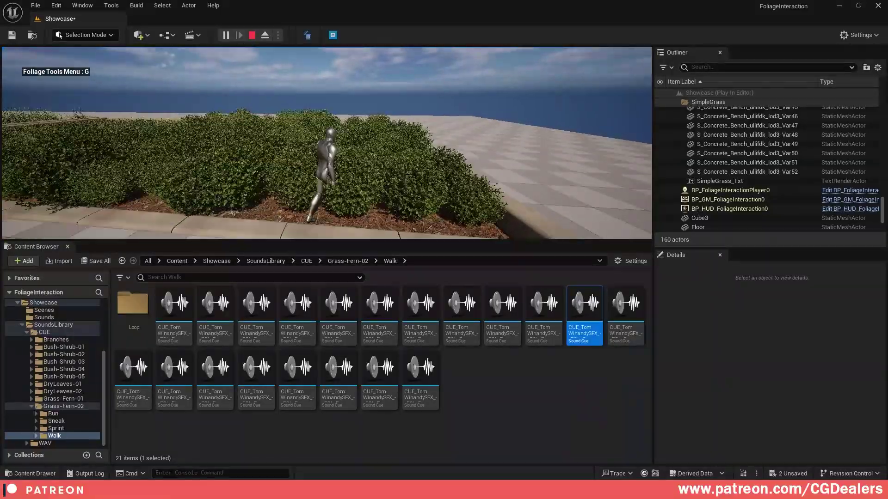
key("d")
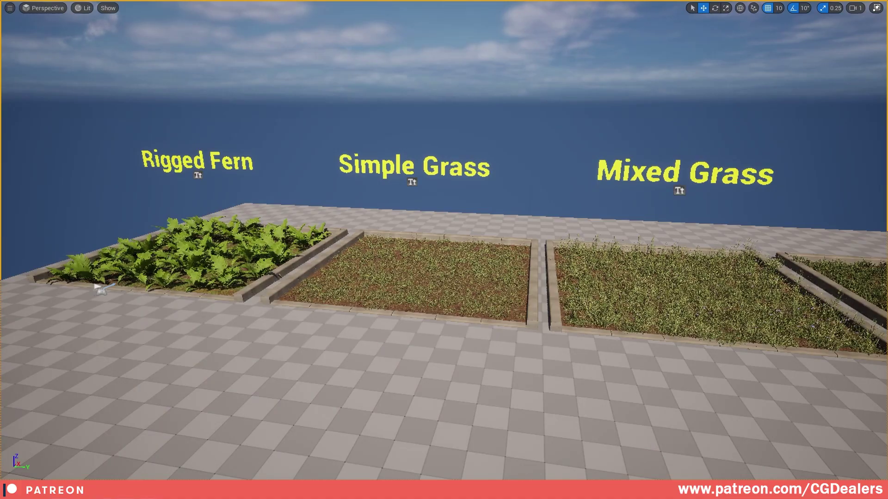
Bring the Rigged Fern bed into closer view and return the viewport from full screen to the editor layout.
right_click_drag(119, 271, 150, 243)
key("w")
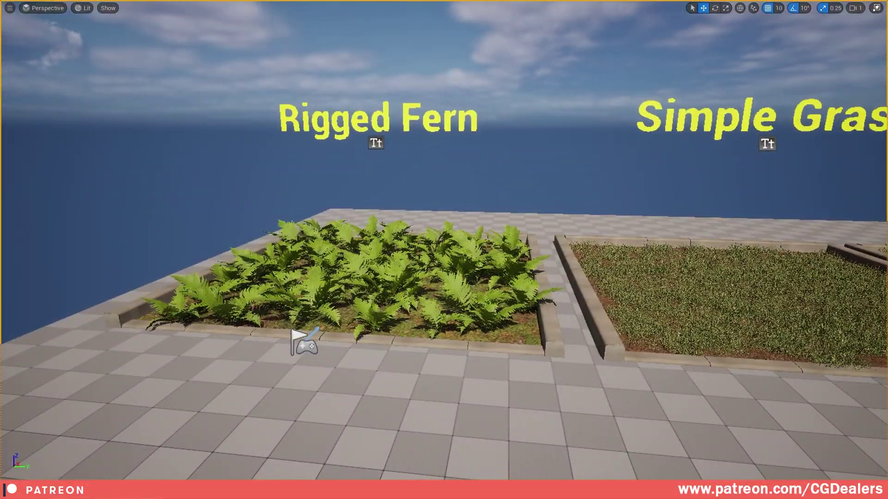
key("d")
right_click_drag(383, 193, 382, 192)
key("F11")
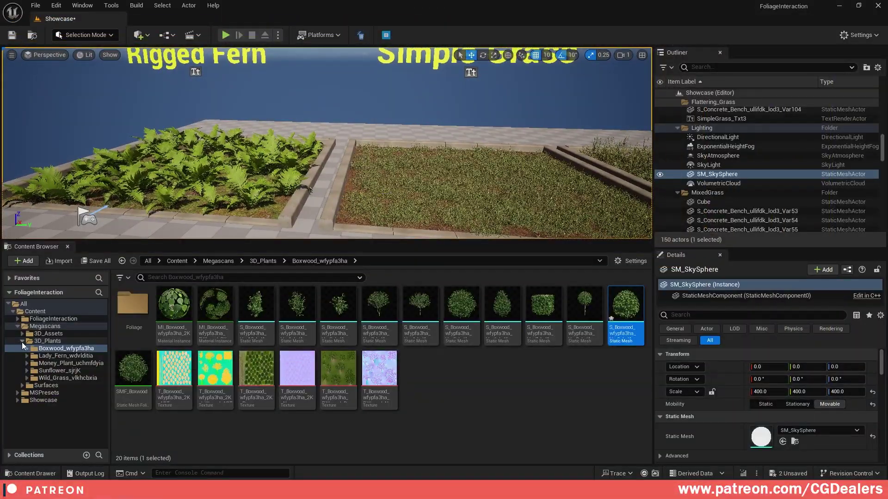
Open the DT_FoliageData data table from the FoliageInteraction/Blueprints/Data/DataTables folder.
left_click(22, 341)
left_click(47, 319)
left_click(18, 326)
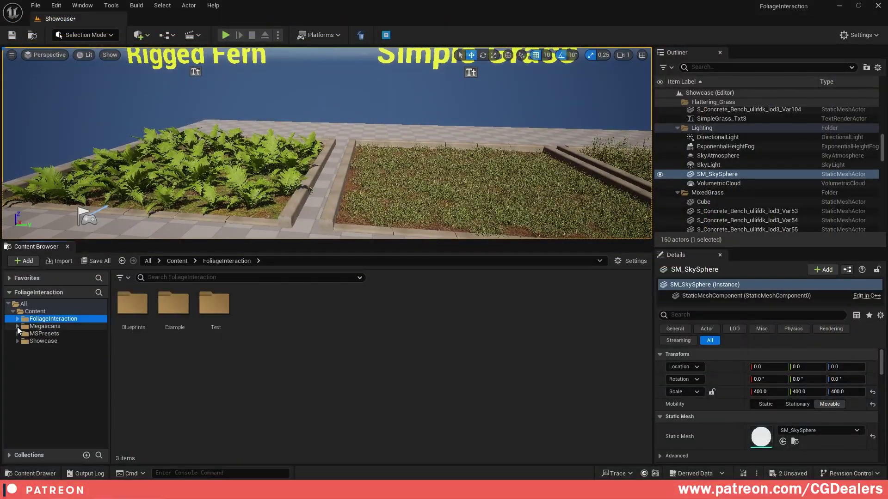
double_click(138, 310)
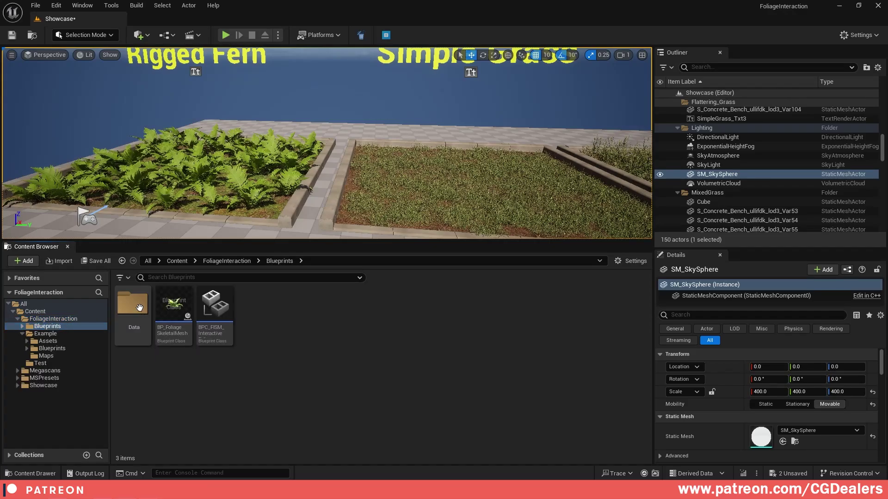
double_click(134, 305)
double_click(134, 306)
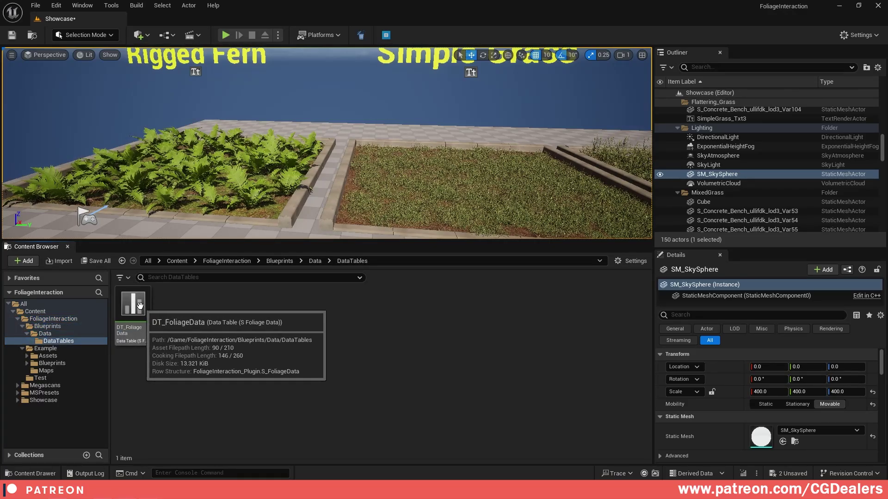
double_click(139, 306)
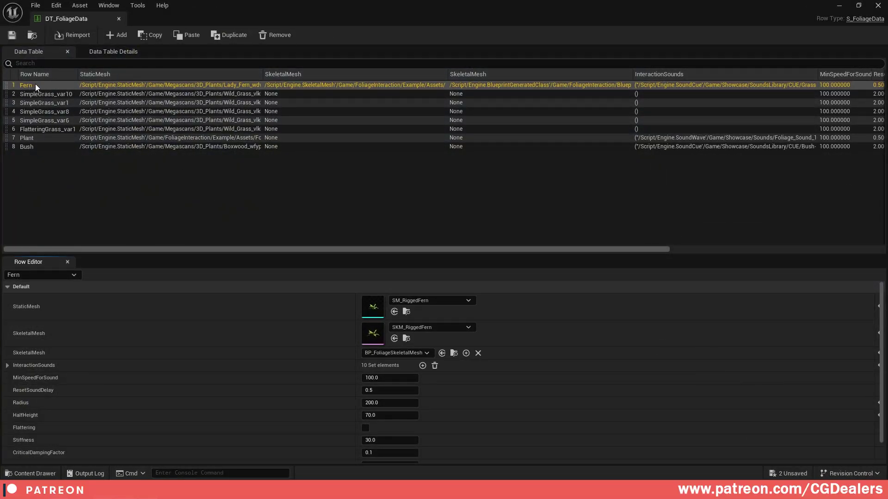
Expand the InteractionSounds set of the Fern row and examine its assigned sound cues.
scroll(258, 343, "down", 1)
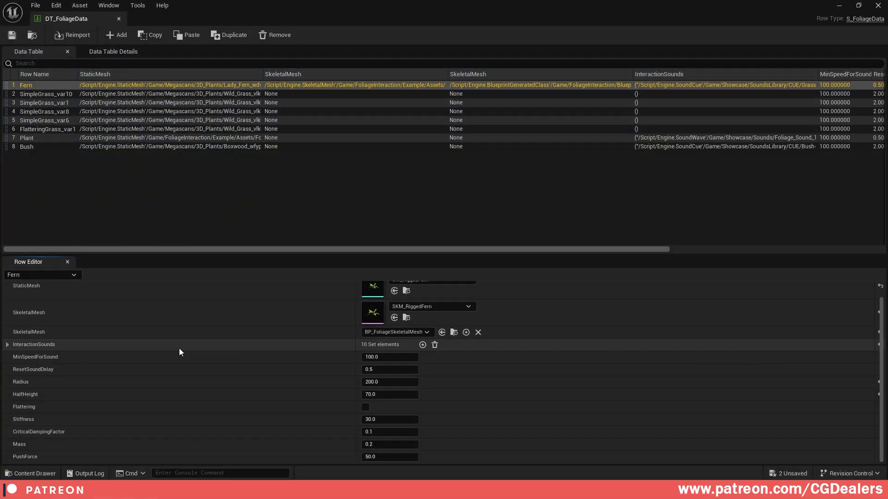
left_click(7, 344)
scroll(235, 362, "down", 2)
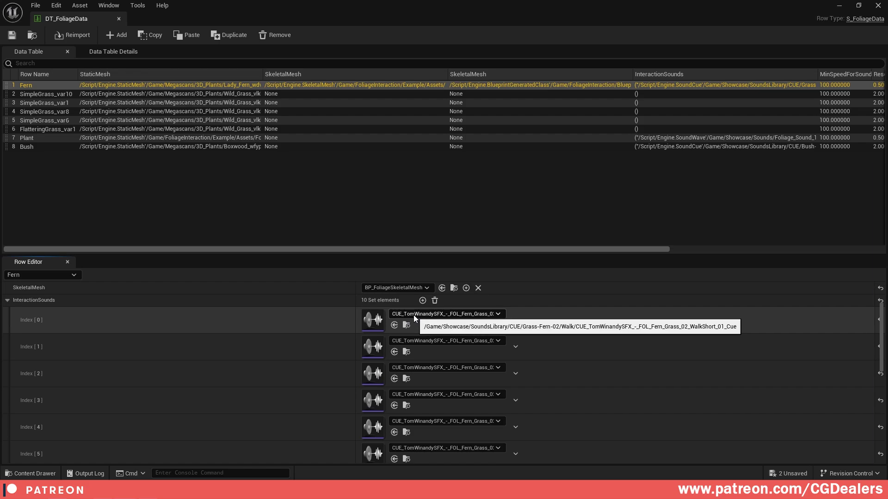
scroll(412, 315, "down", 1)
Shrink the data table window, locate the Fern row's first interaction sound in the content folders, and preview it.
left_click(858, 5)
left_click(400, 234)
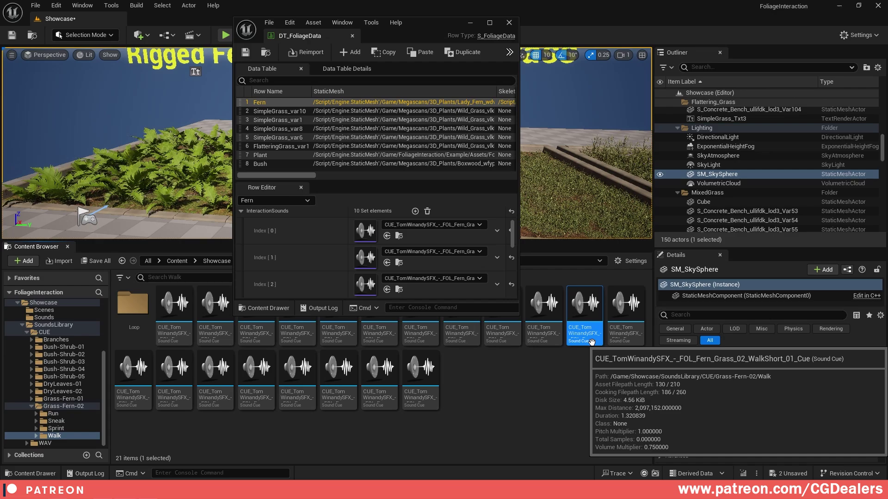
left_click(583, 304)
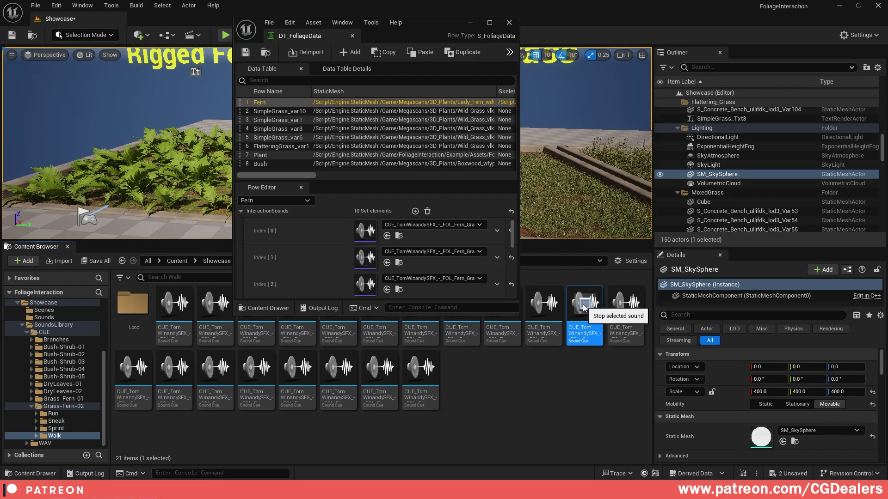
Open the selected fern walk sound cue, examine its volume and pitch multiplier settings at full window size, and close it.
double_click(583, 326)
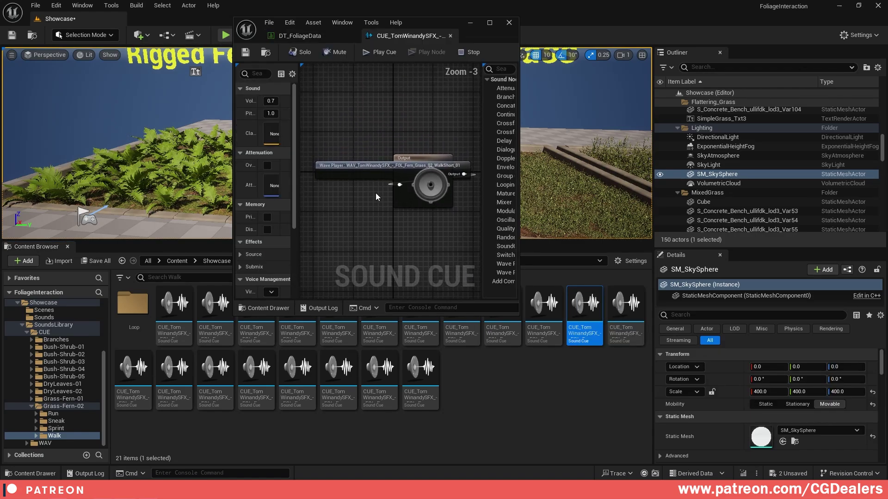
left_click_drag(296, 143, 332, 143)
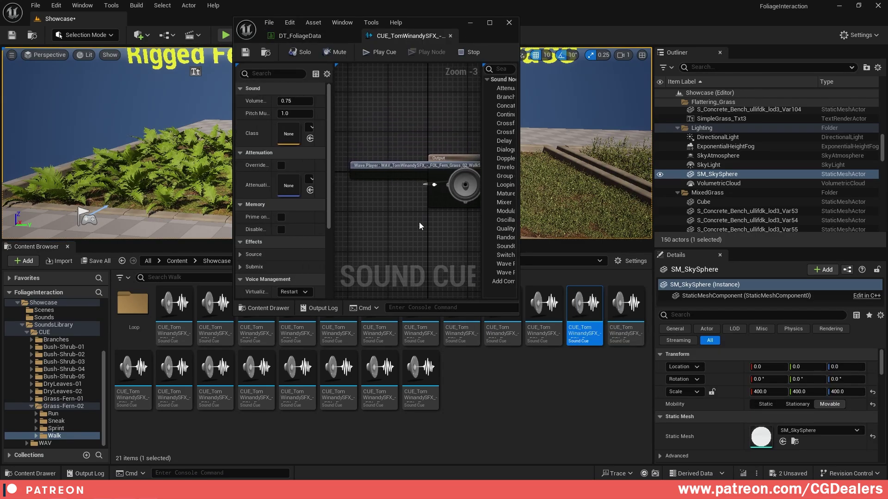
left_click(489, 22)
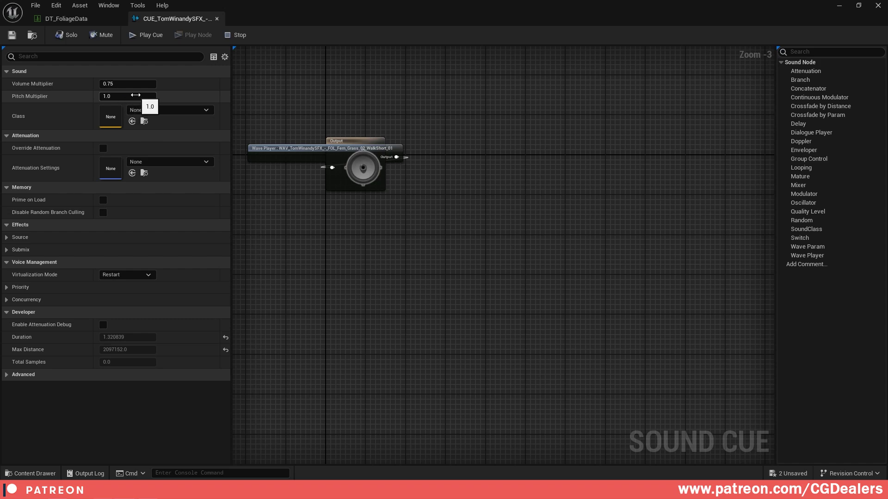
left_click(217, 19)
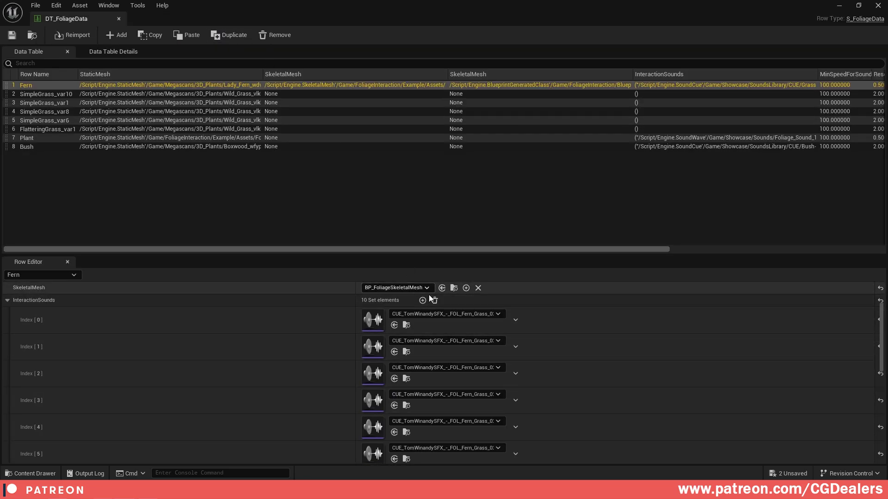
Collapse the Fern row's InteractionSounds set and select the Bush row in the data table.
left_click(7, 301)
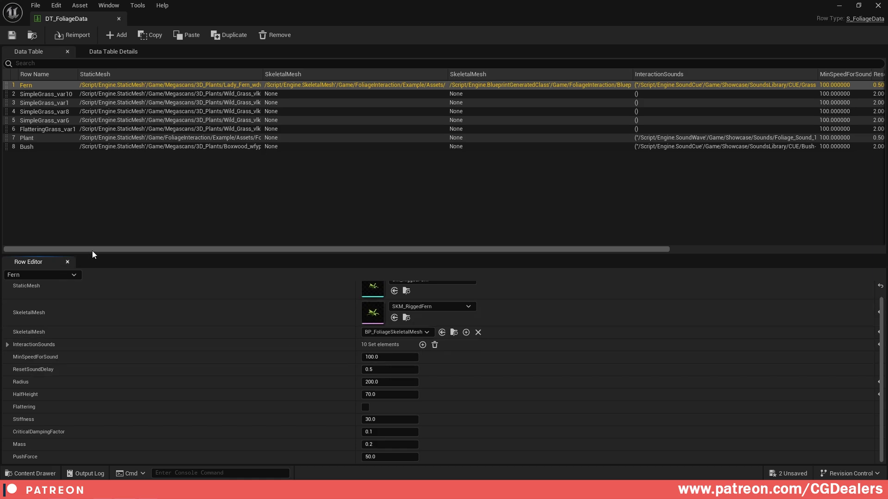
left_click(37, 146)
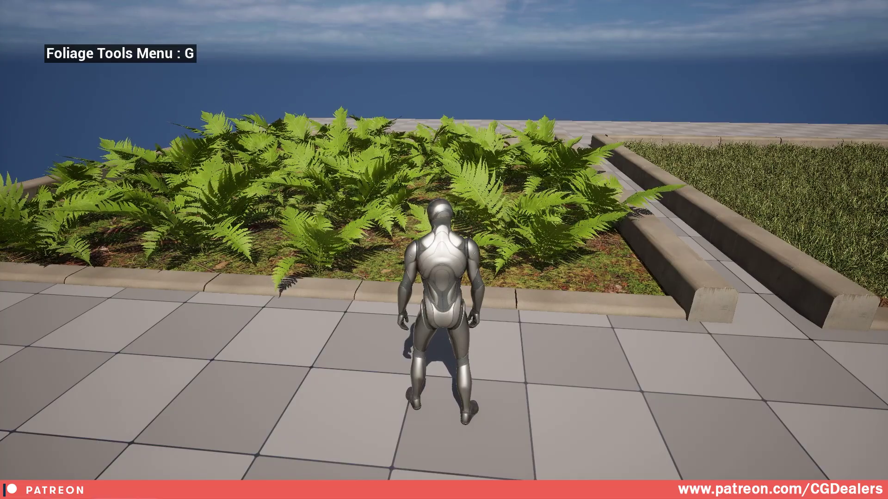
Walk the character into, around and back out of the Rigged Fern bed to test the foliage reaction and sounds.
key("a")
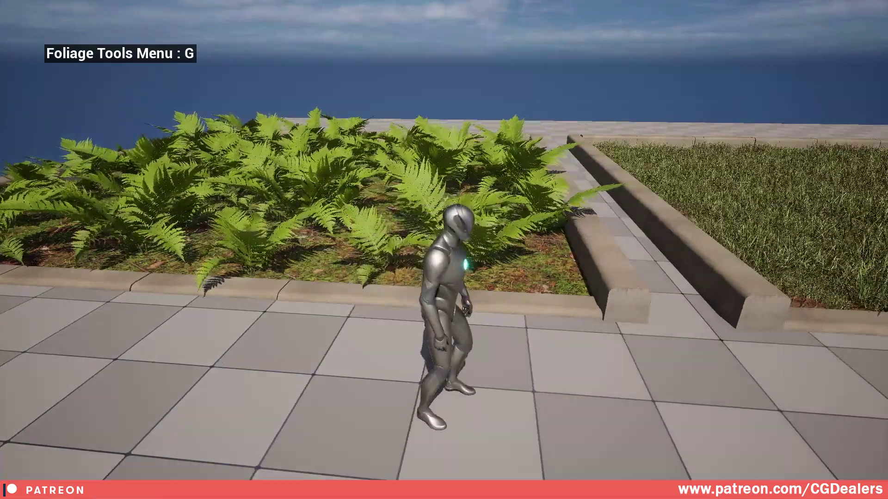
key("a")
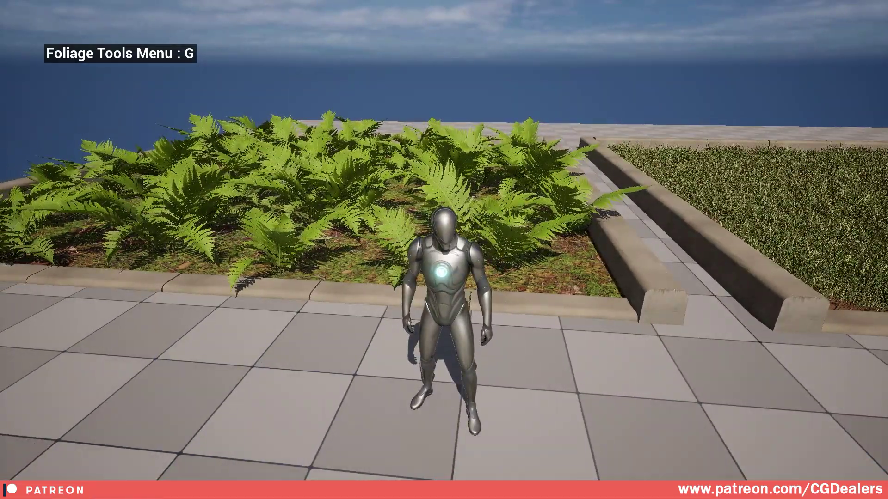
key("w")
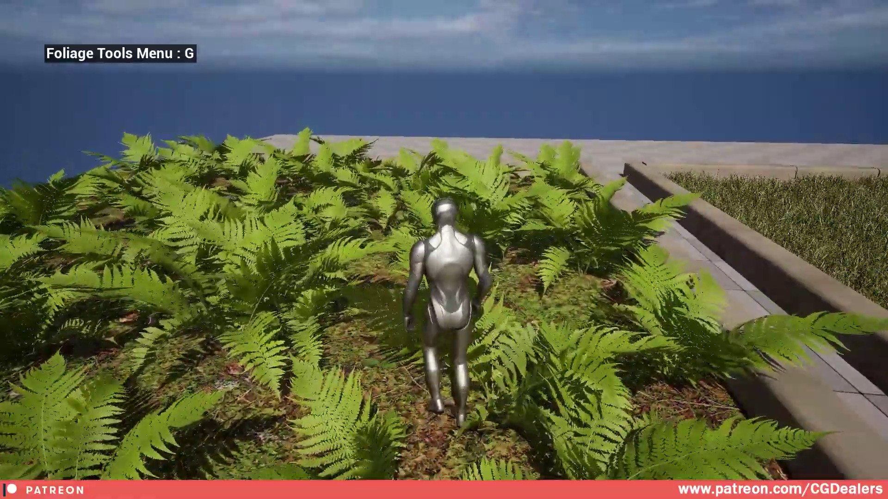
key("a")
key("s")
key("s")
key("a")
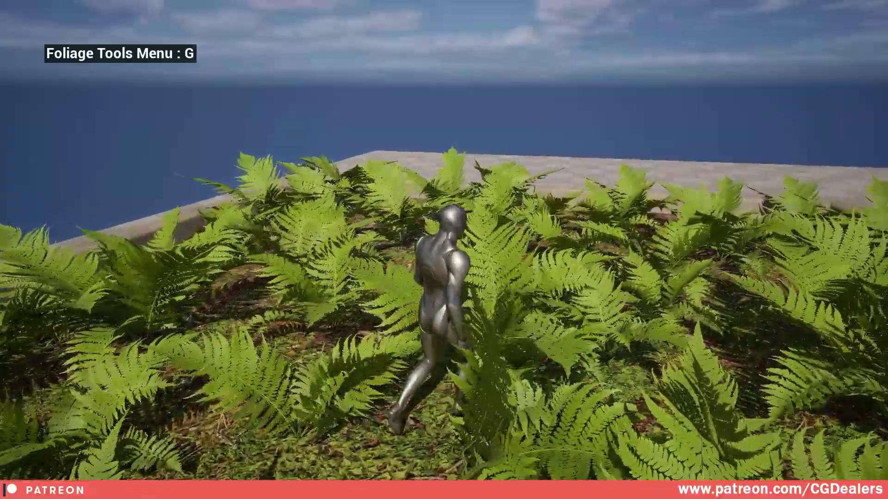
key("w")
key("d")
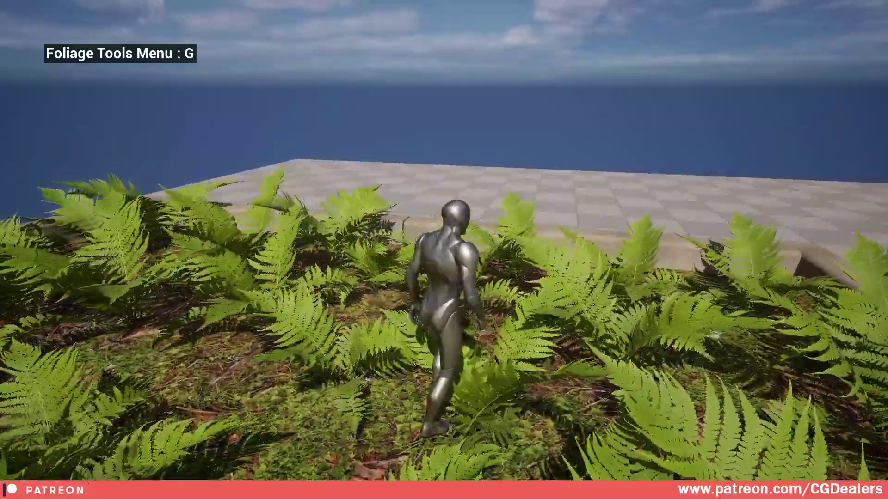
key("w")
key("a")
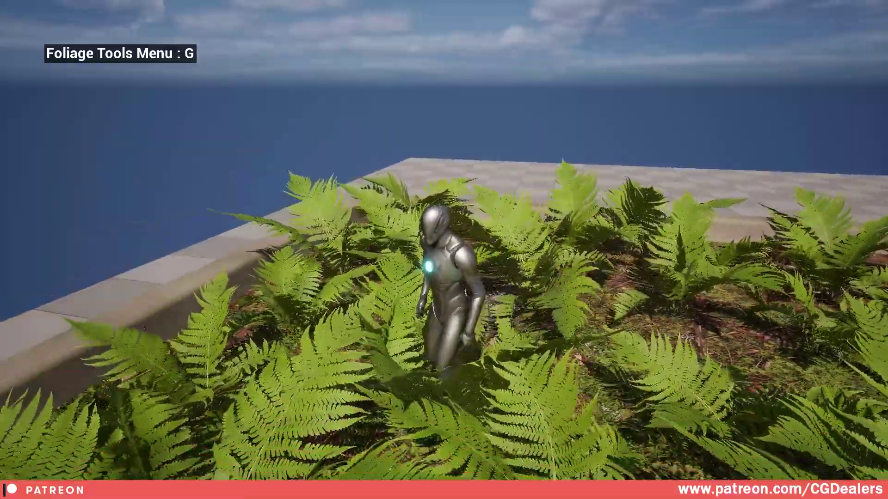
key("a")
key("s")
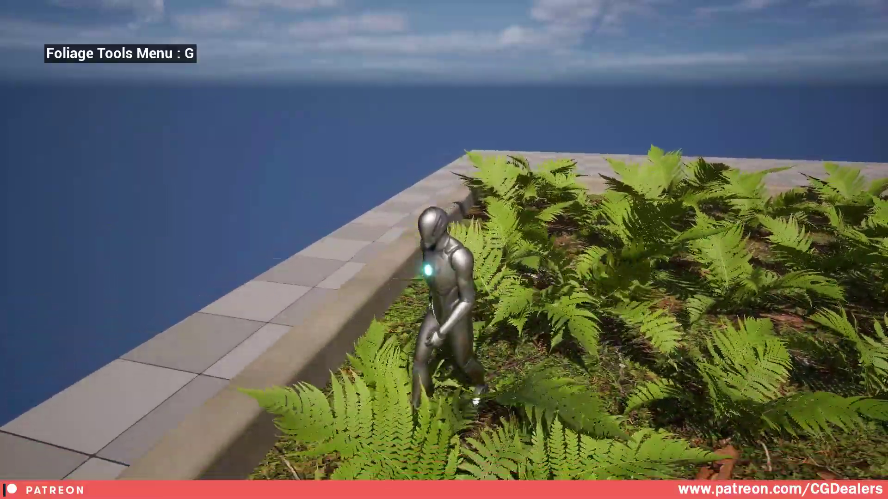
key("s")
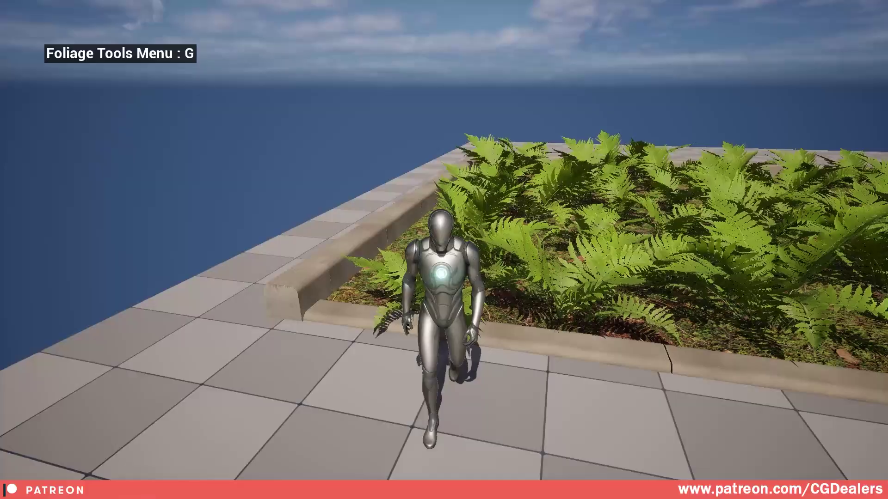
key("s")
key("d")
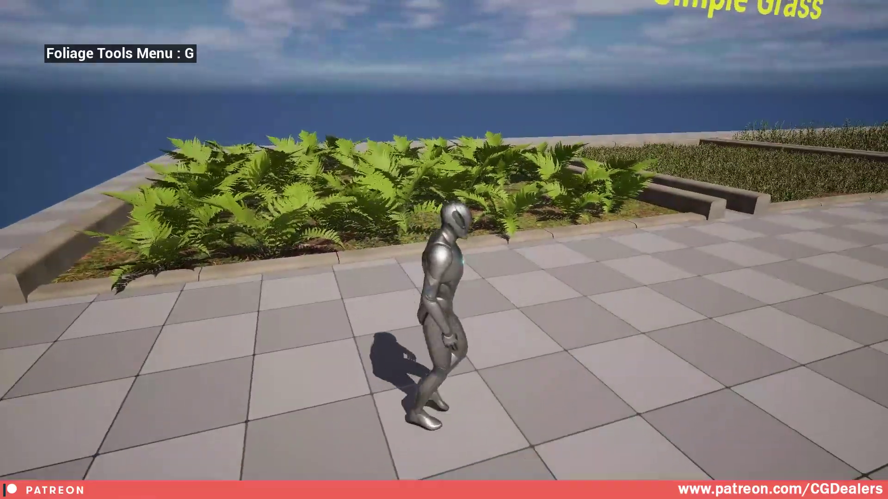
key("w")
key("d")
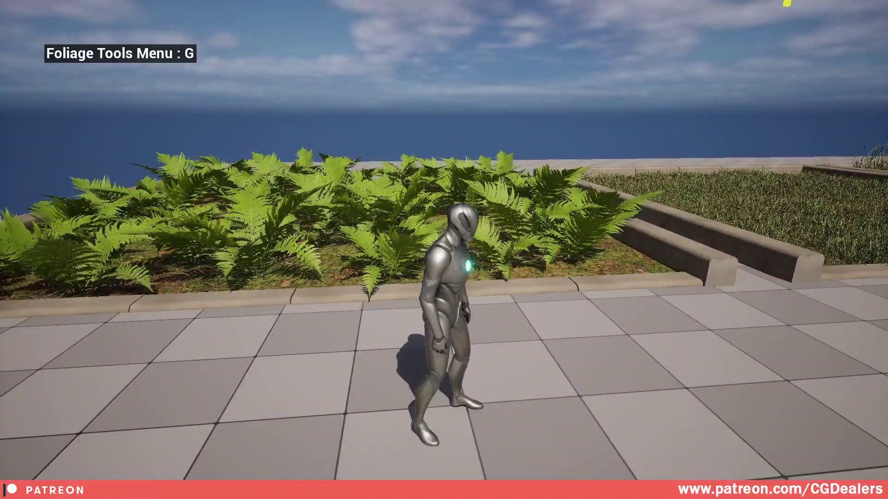
key("d")
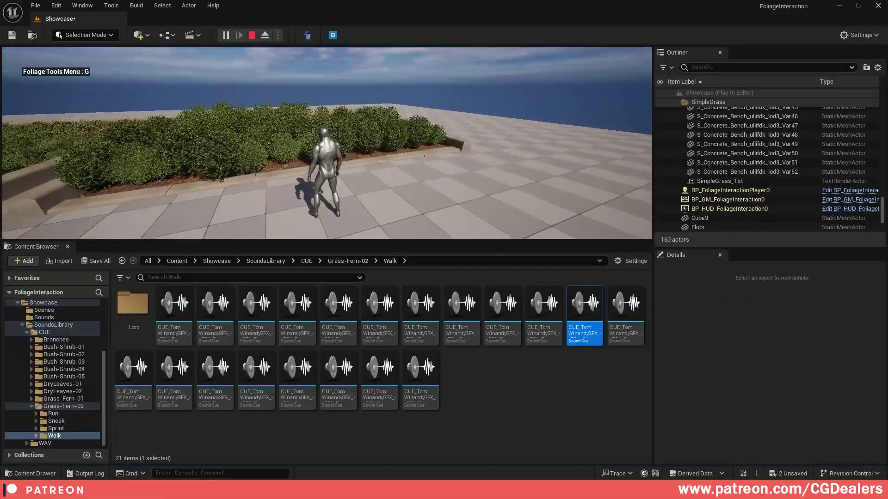
Walk the character from the pavement into the bush bed to test the bush interaction.
key("a")
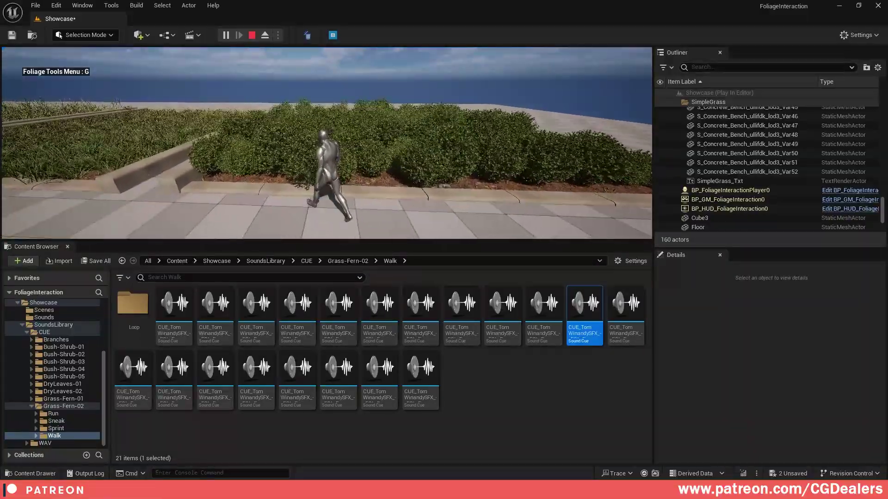
key("w")
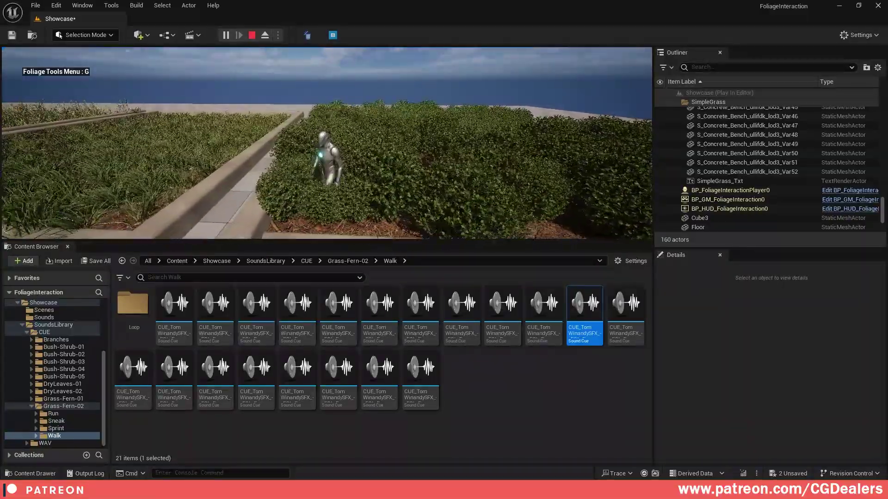
key("a")
key("w")
key("d")
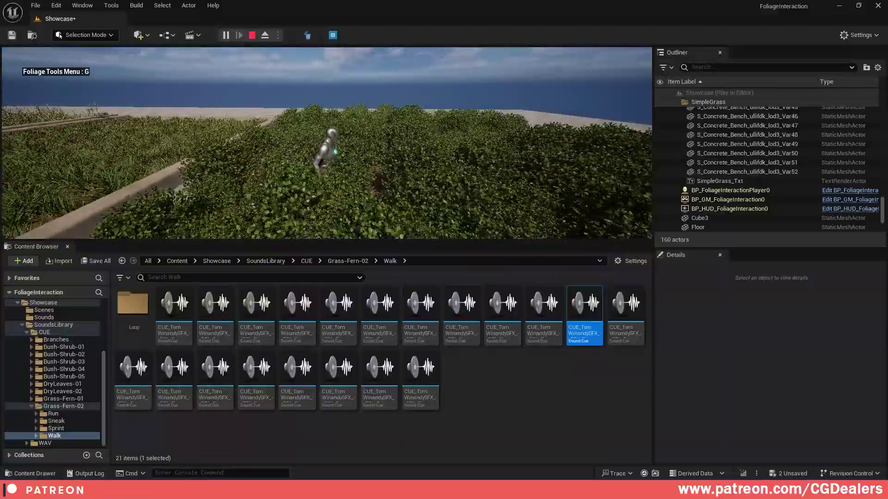
Walk the character back and forth through the front of the bush bed and return to the pavement.
key("s")
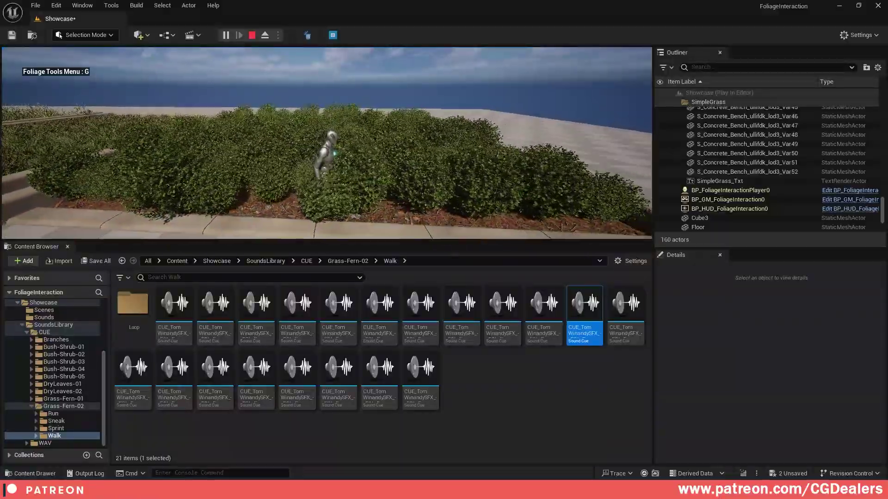
key("d")
key("w")
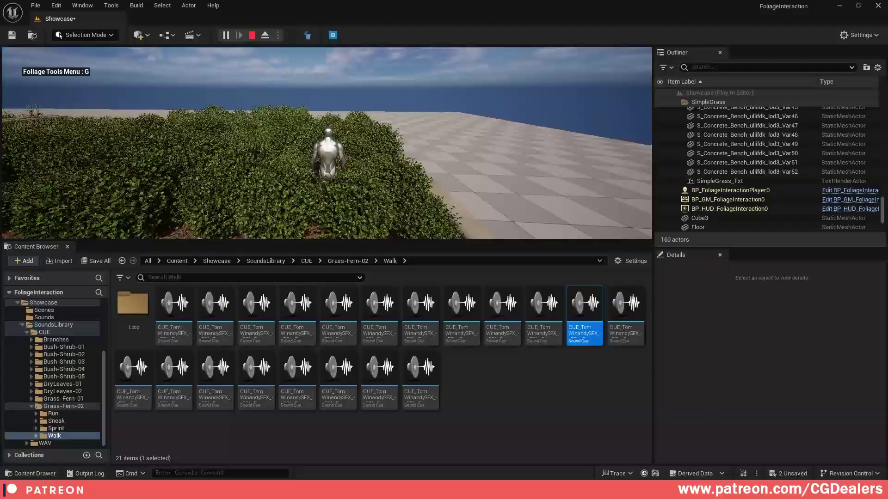
key("w")
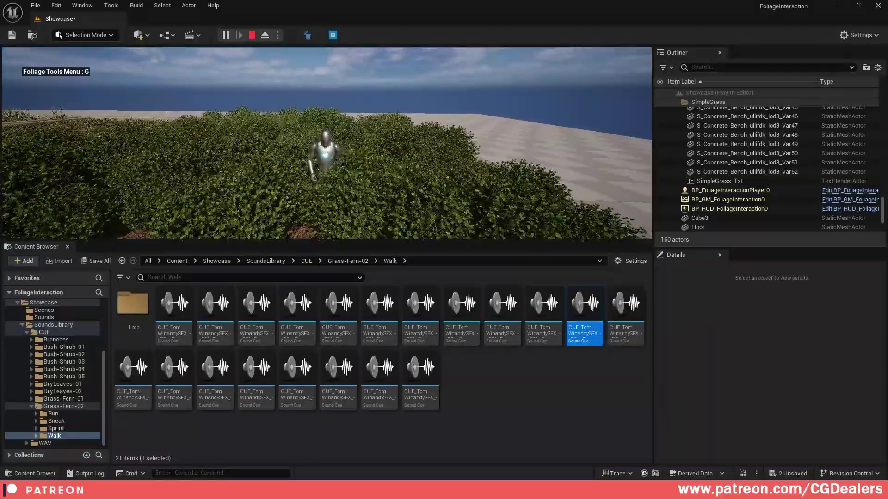
key("s")
key("s")
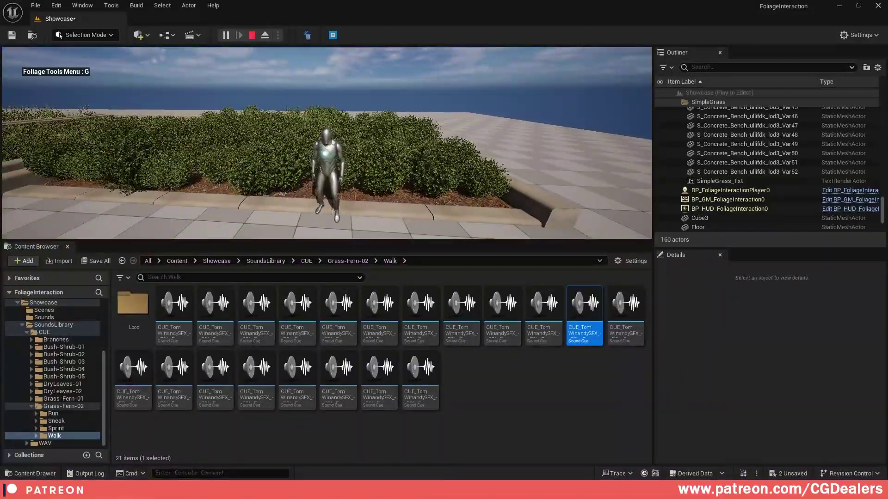
Take the character briefly into the bushes once more and back out past the bed's corner onto the pavement.
key("w")
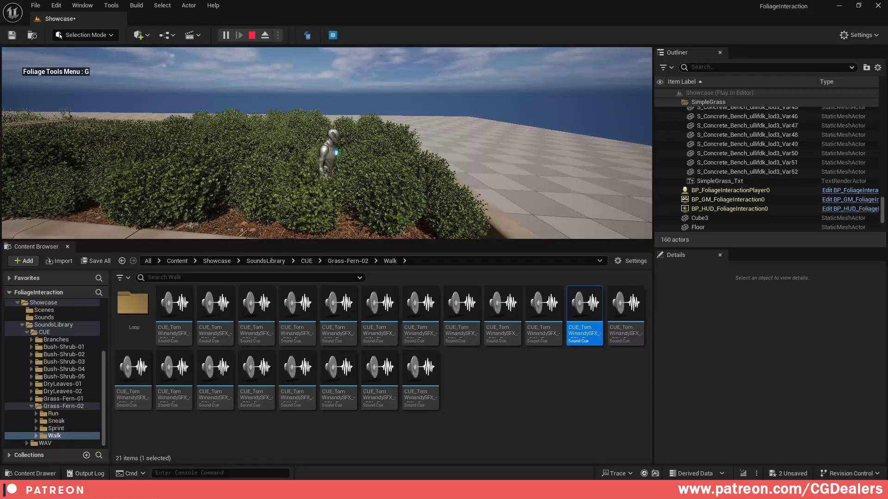
key("s")
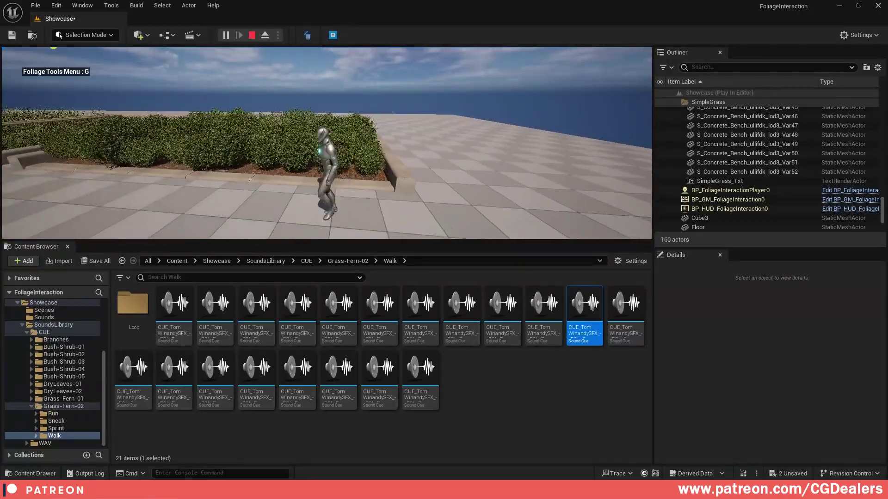
key("a")
key("d")
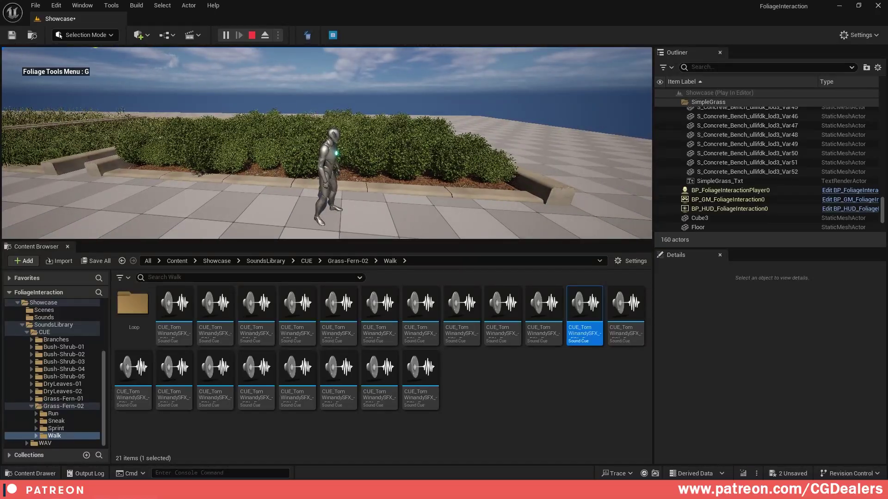
Walk the character deep into the bush bed, circle among the bushes and come back out to test their physics and sounds.
key("w")
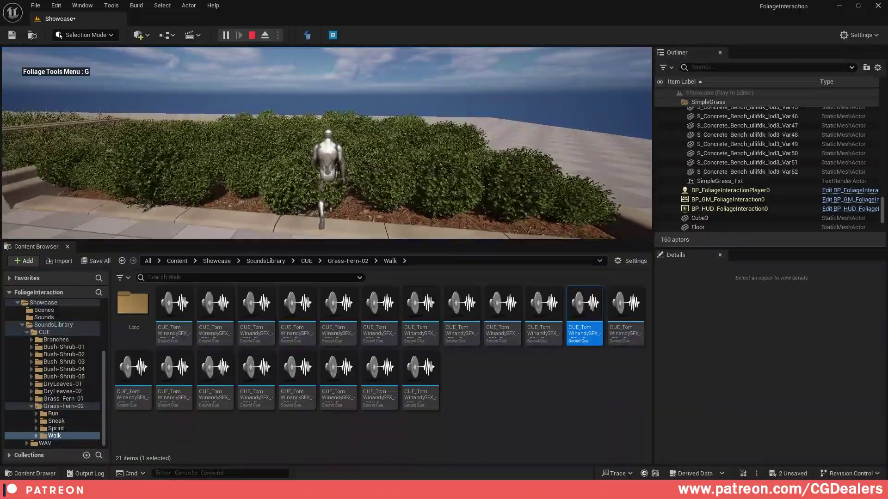
key("w")
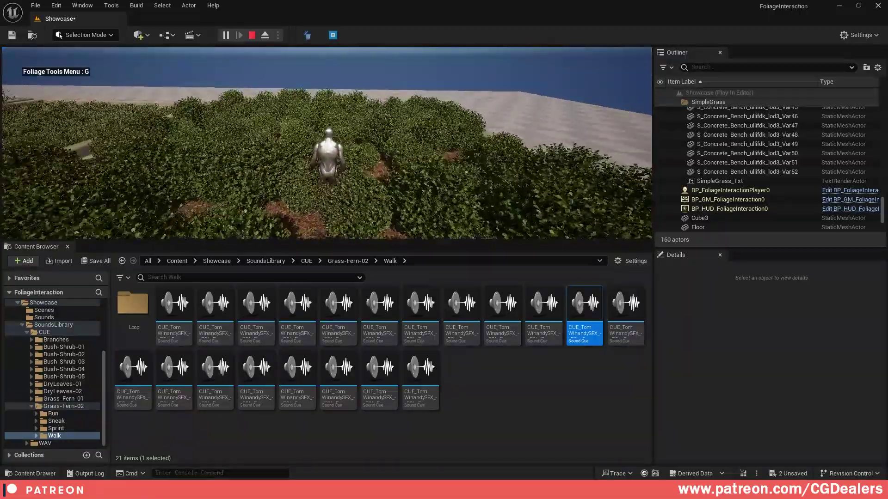
key("w")
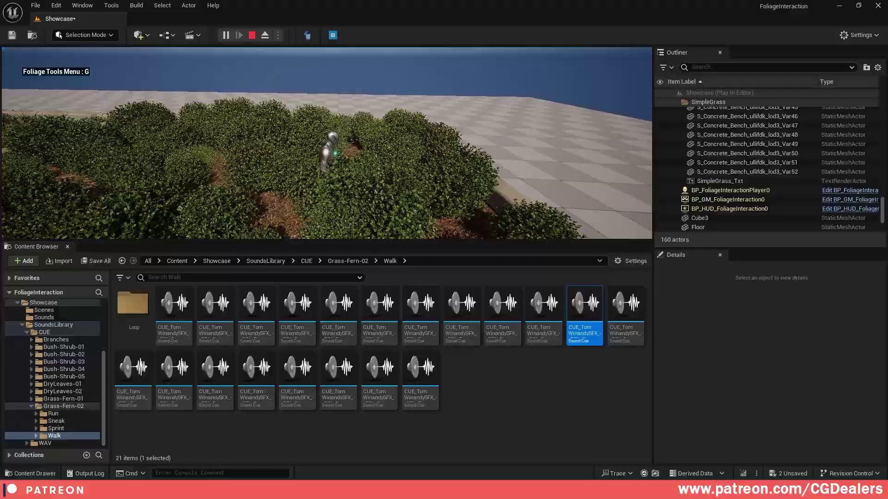
key("w")
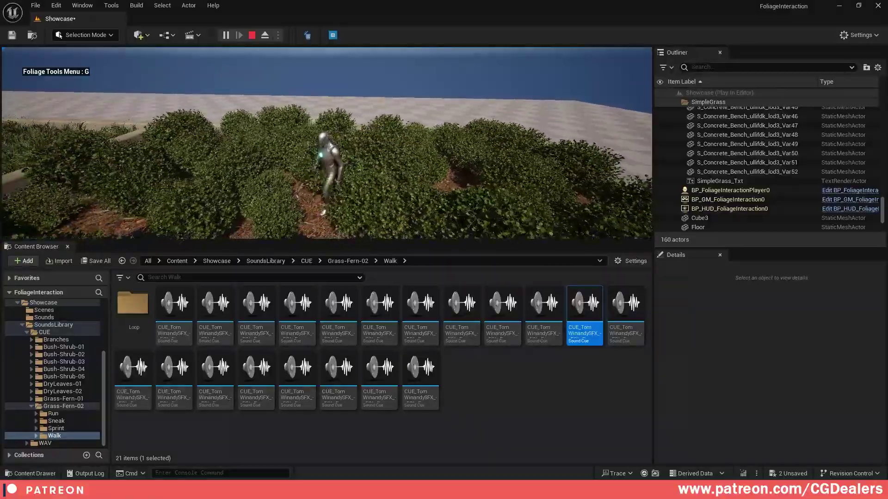
key("w")
key("s")
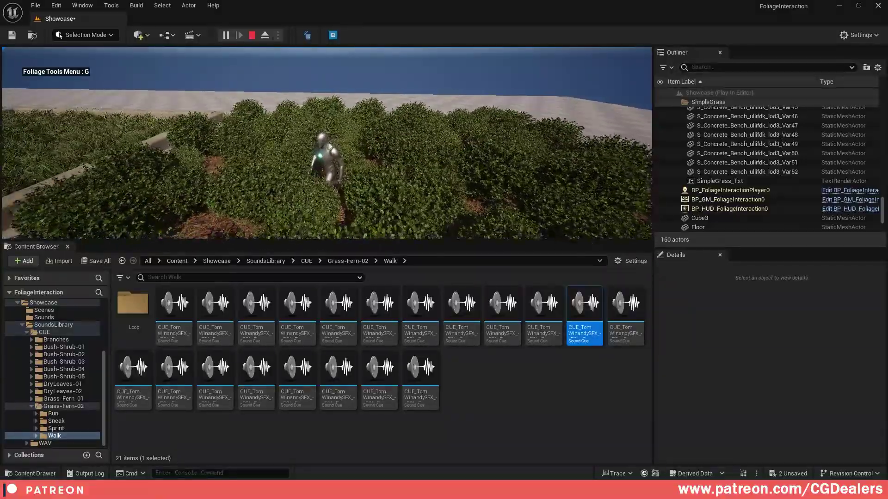
key("s")
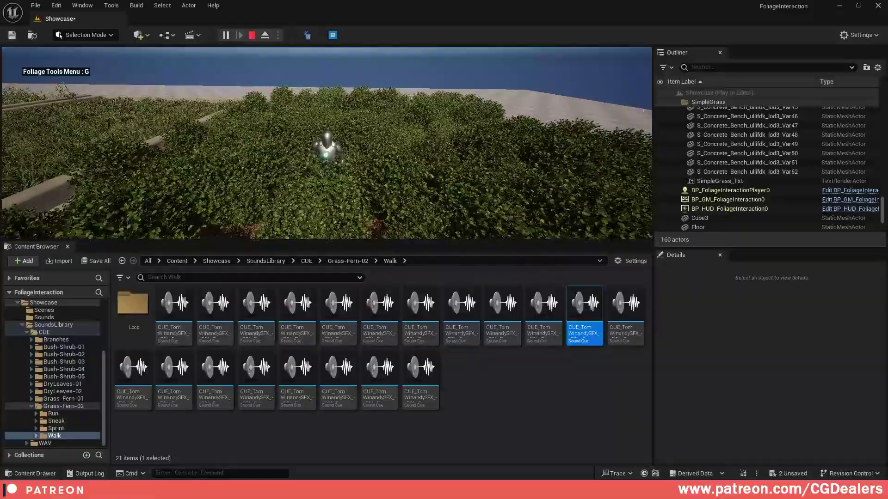
key("d")
key("d")
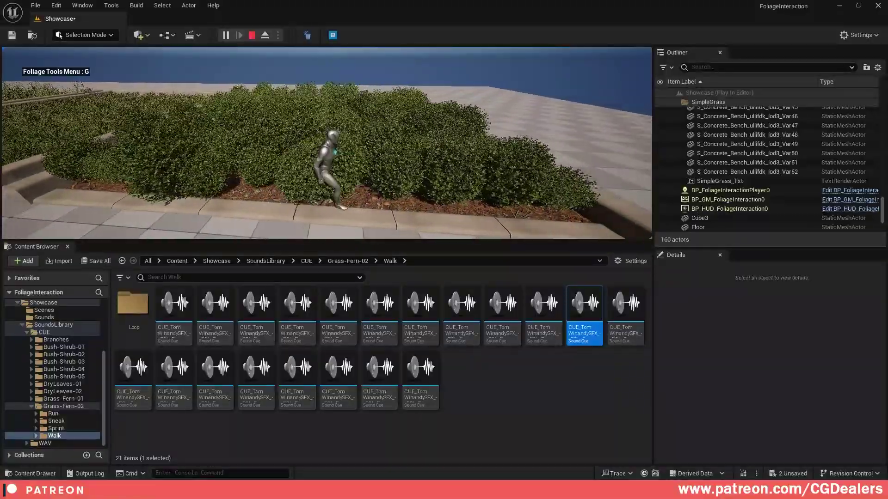
key("a")
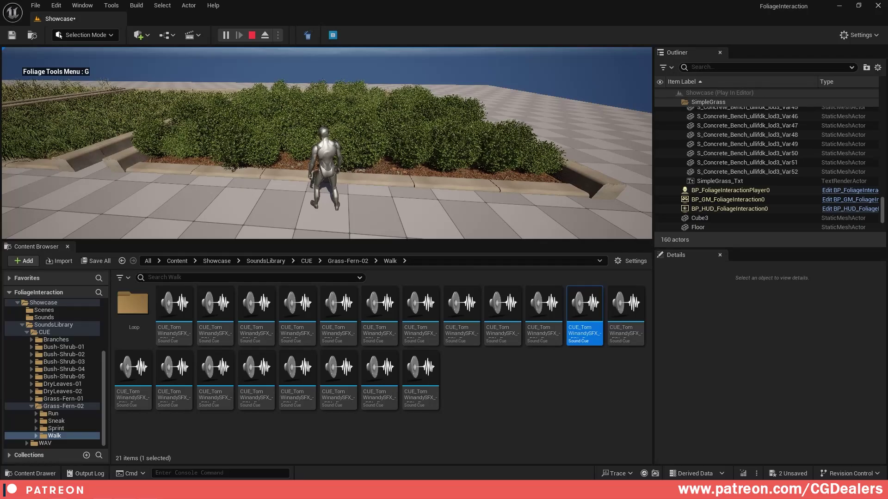
key("a")
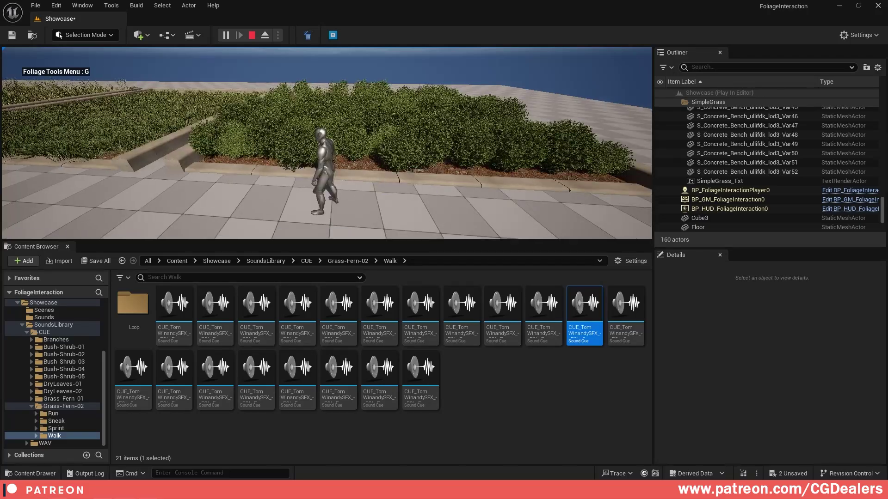
key("a")
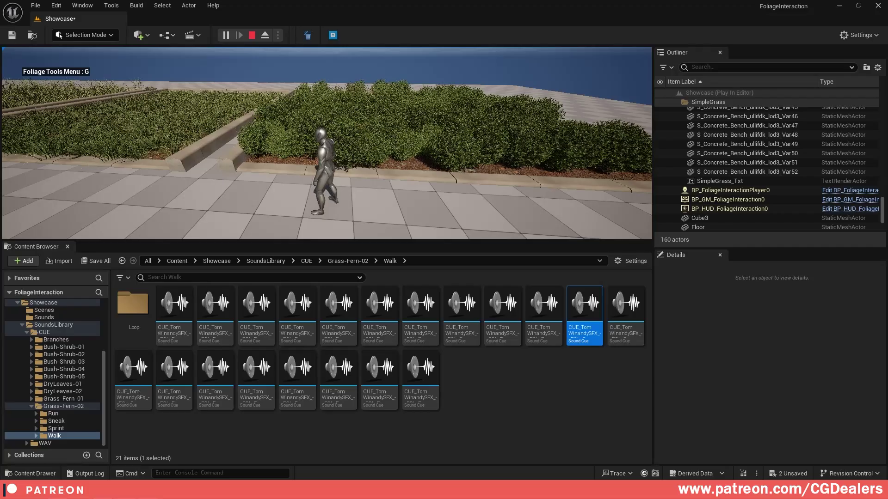
key("d")
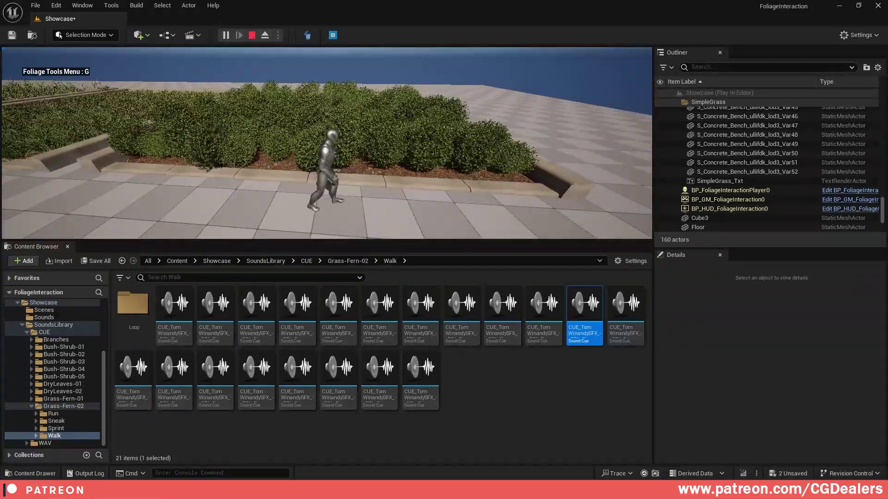
key("s")
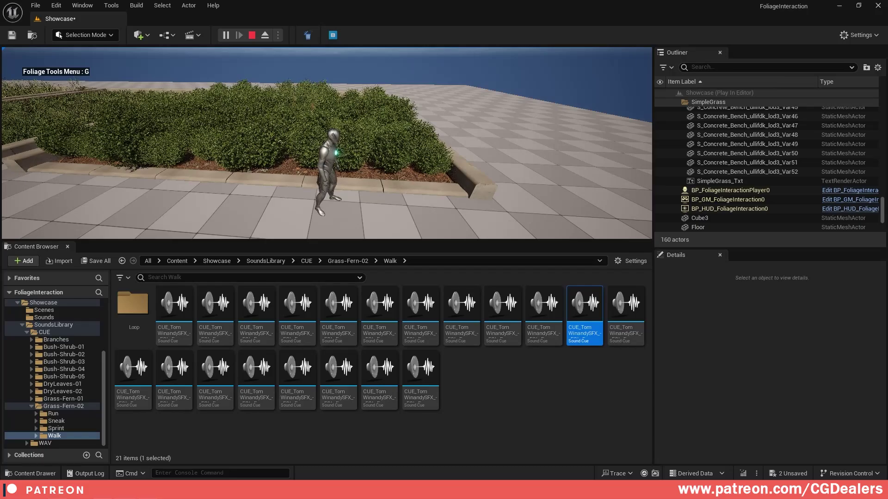
key("w")
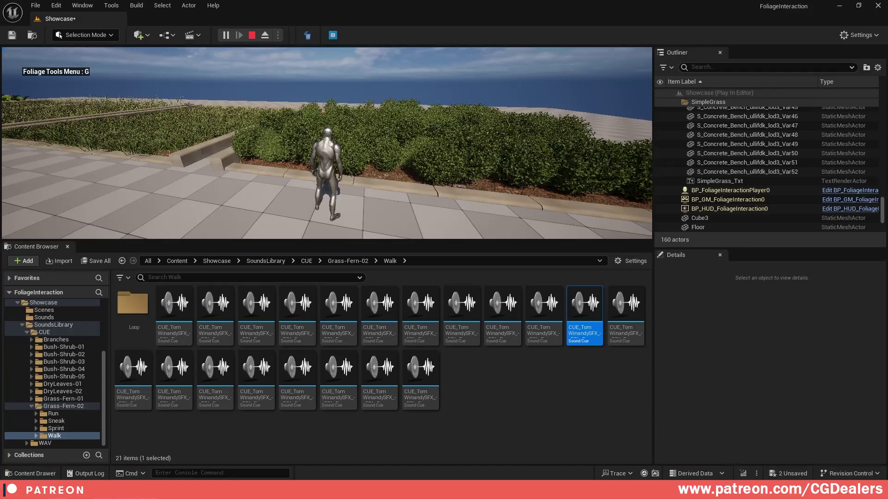
key("d")
key("s")
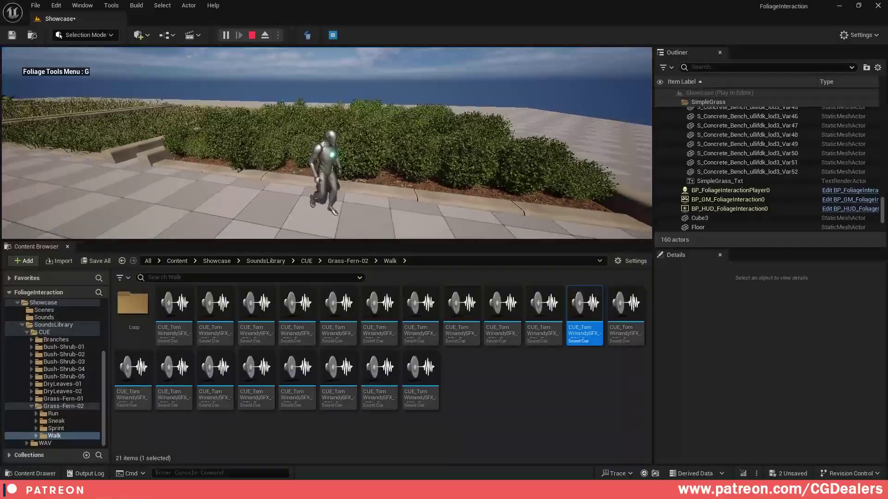